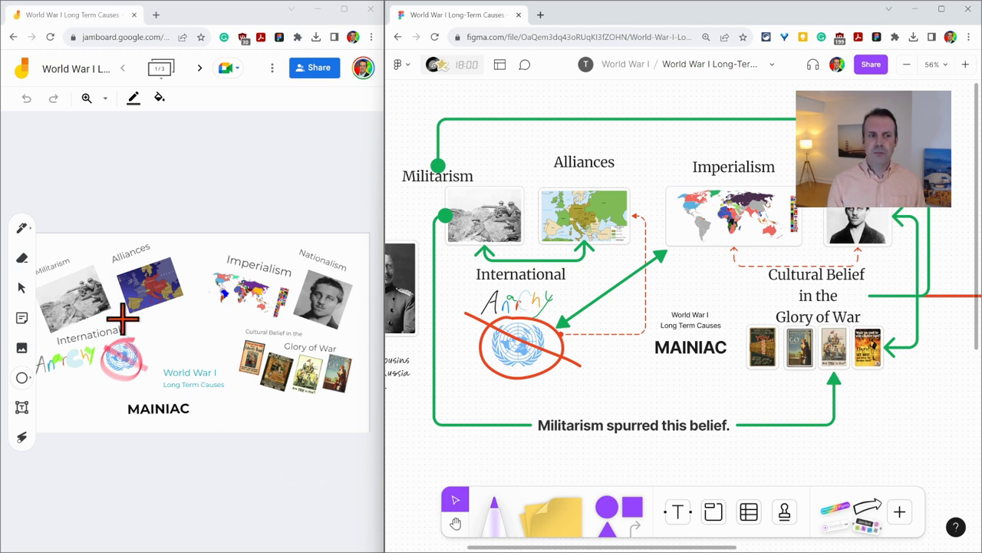
Step: Try Jamboard's Pen, Select, Sticky note, Circle and Laser tools, finishing on the Pen
left_click(23, 228)
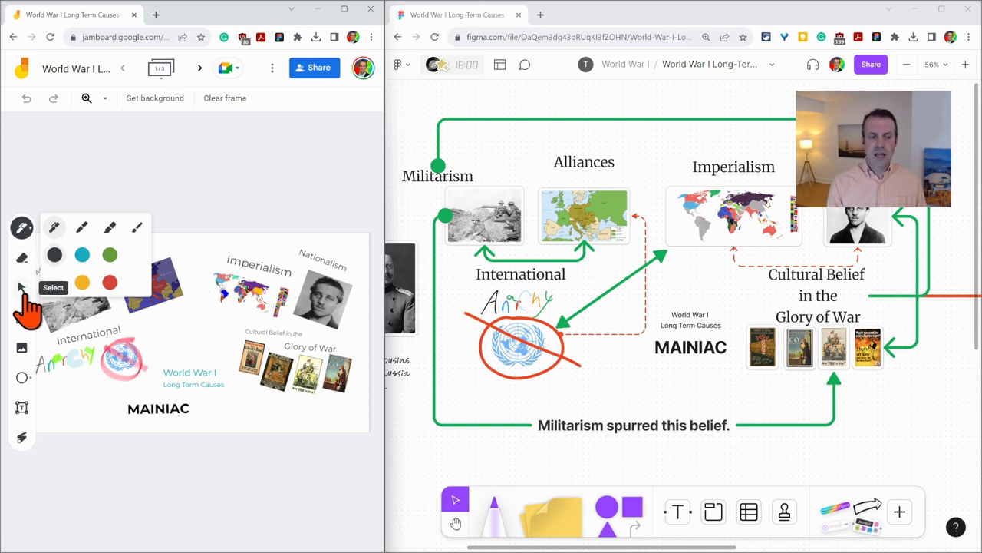
left_click(22, 289)
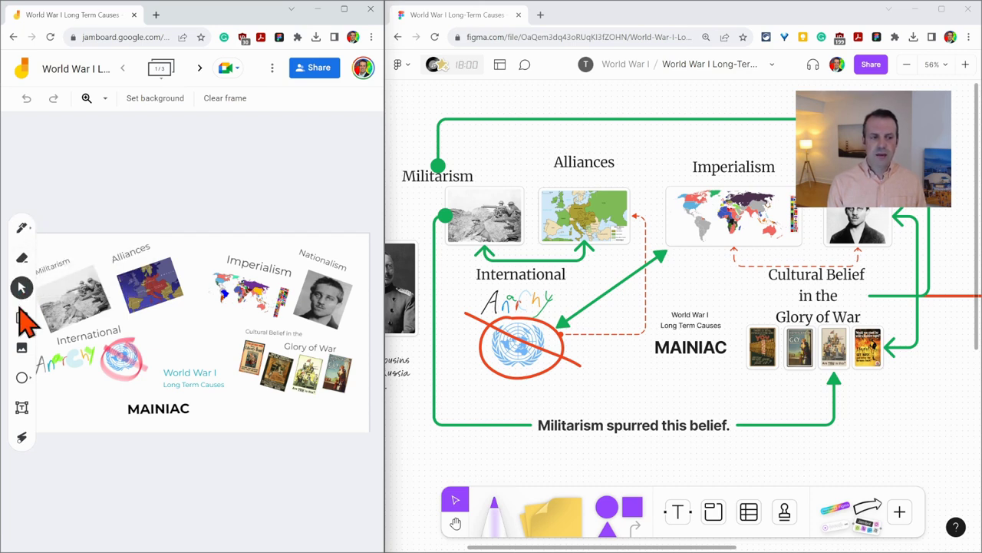
left_click(23, 321)
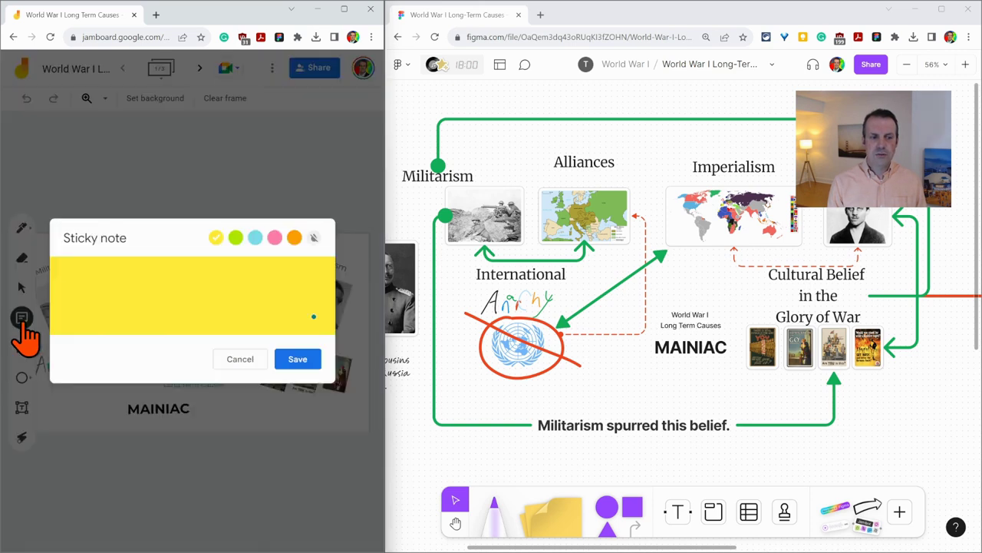
left_click(25, 338)
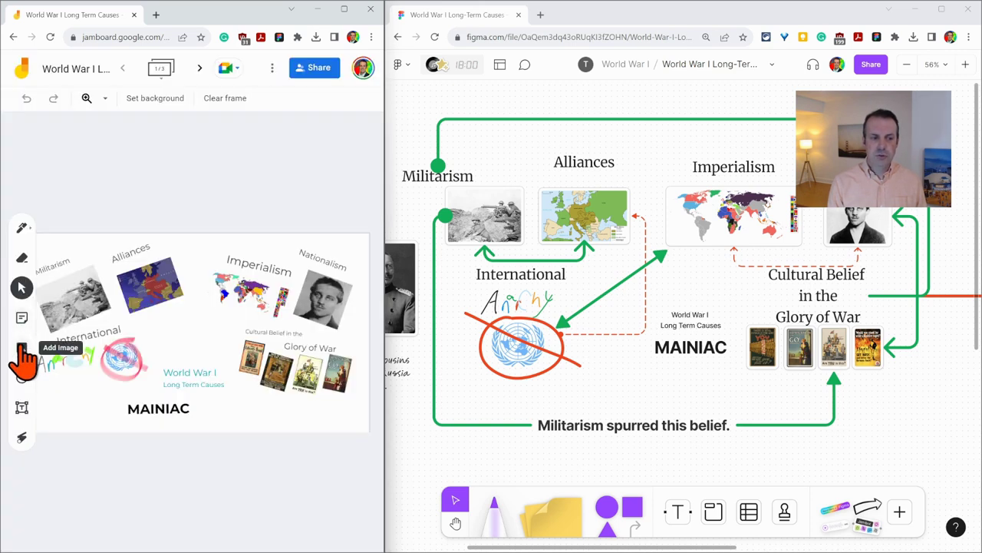
left_click(21, 377)
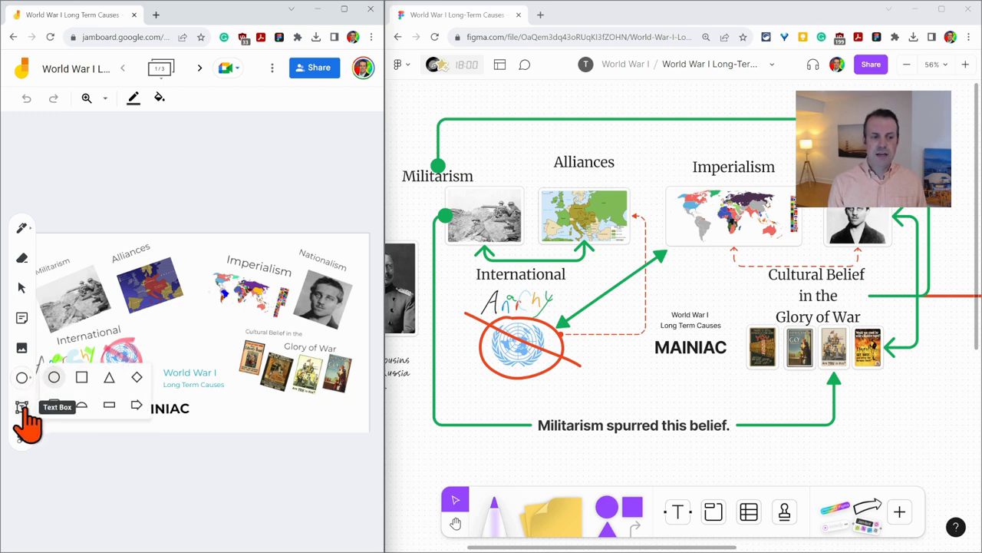
left_click(22, 440)
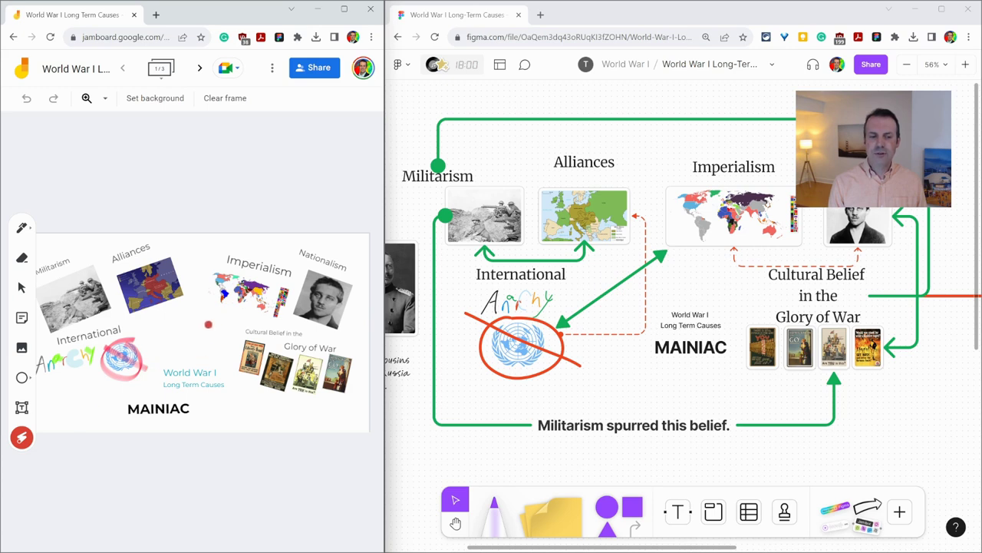
left_click(22, 227)
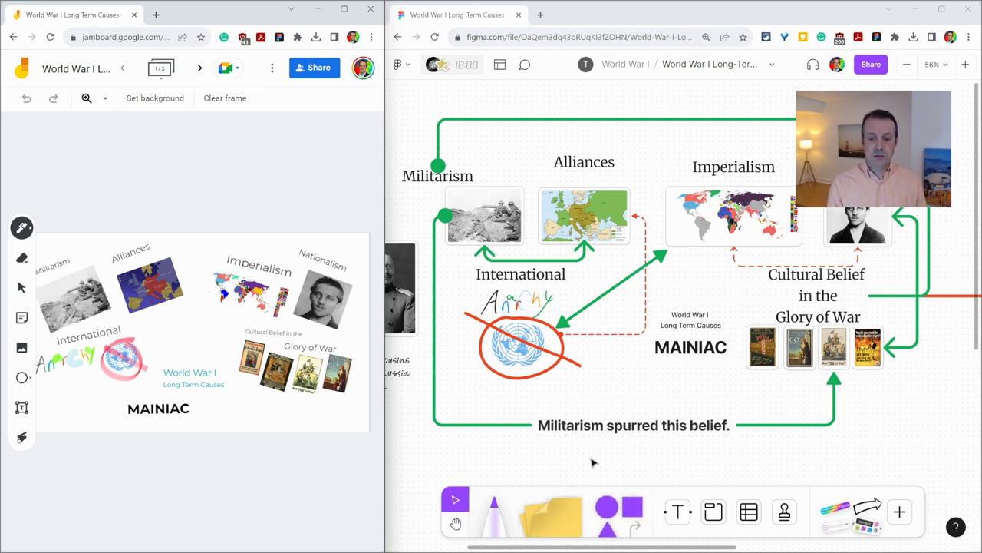
Step: Lay a diagonal strip of purple checked washi tape beneath the crossed-out UN emblem
left_click(455, 524)
mouse_move(612, 394)
left_mouse_down()
mouse_move(576, 434)
mouse_move(620, 370)
mouse_move(625, 423)
mouse_move(612, 391)
left_mouse_up()
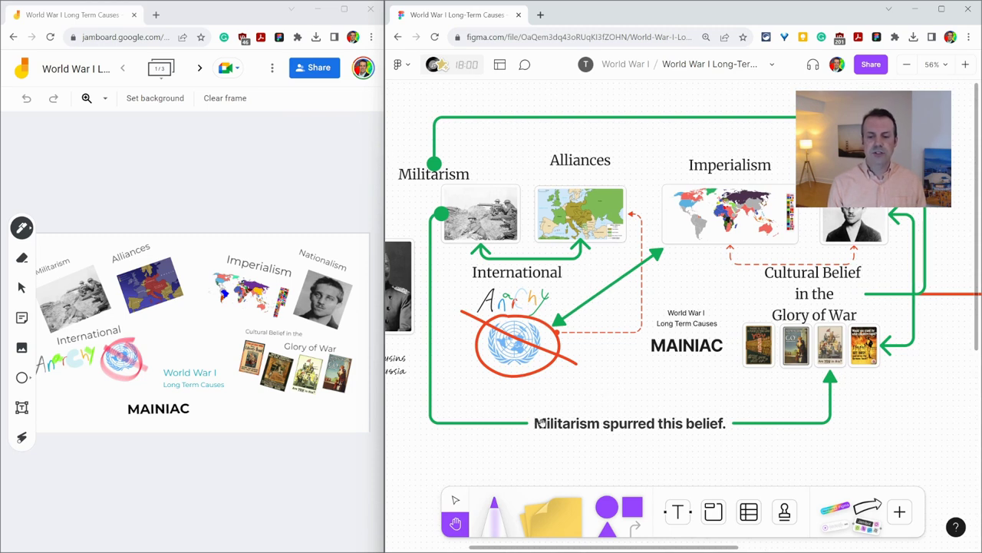
left_click(499, 520)
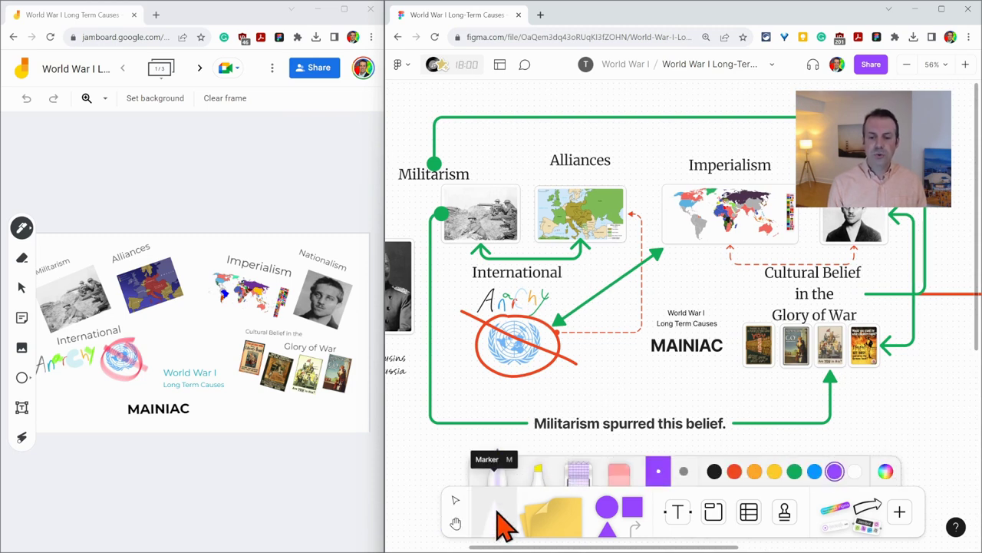
left_click(581, 480)
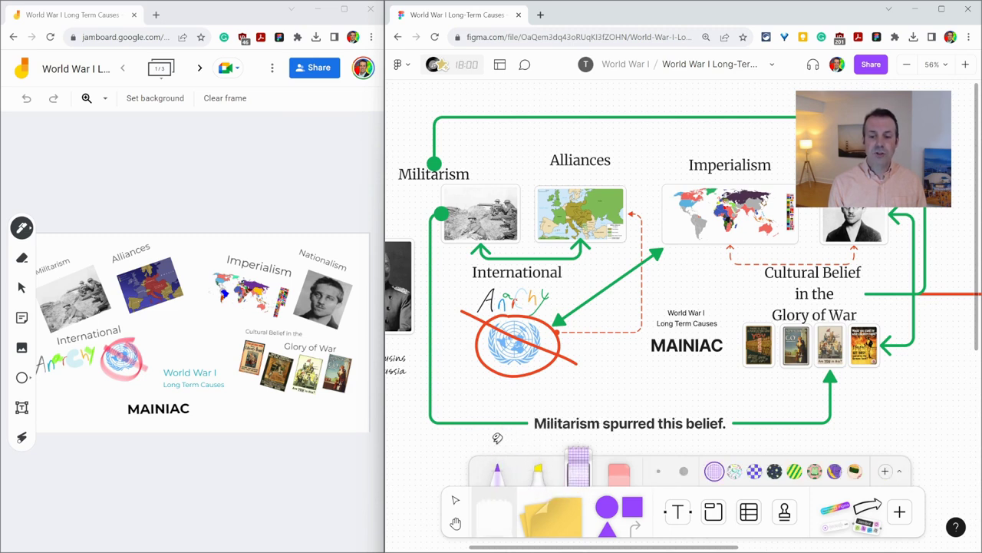
left_click_drag(464, 433, 605, 372)
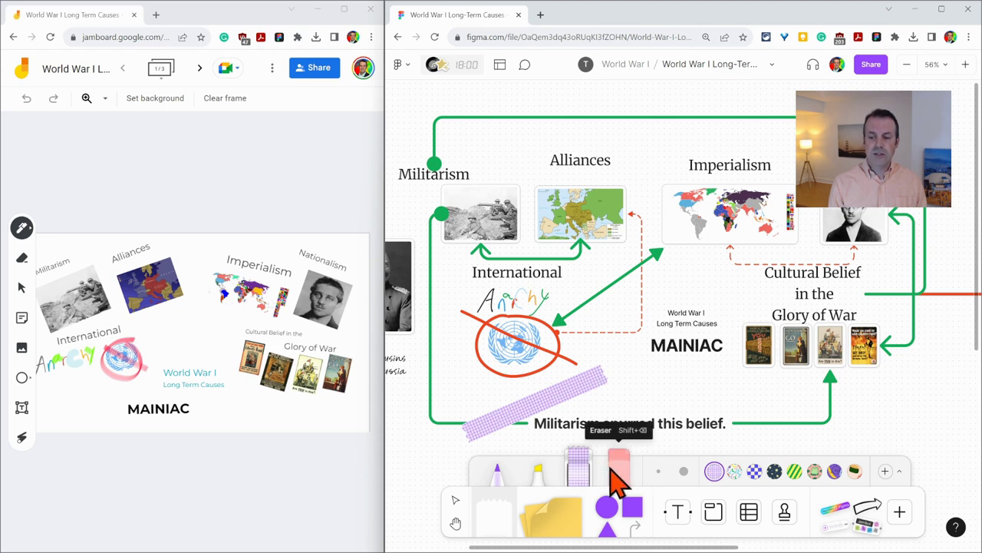
left_click(497, 466)
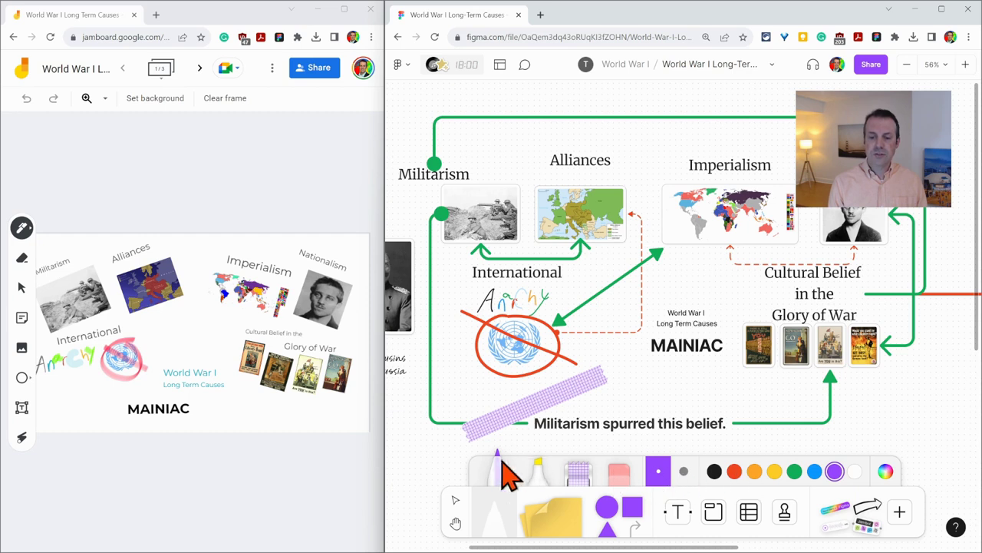
Step: Show the Shapes tool's Flowchart shape set, then switch it to the Misc set
left_click(558, 523)
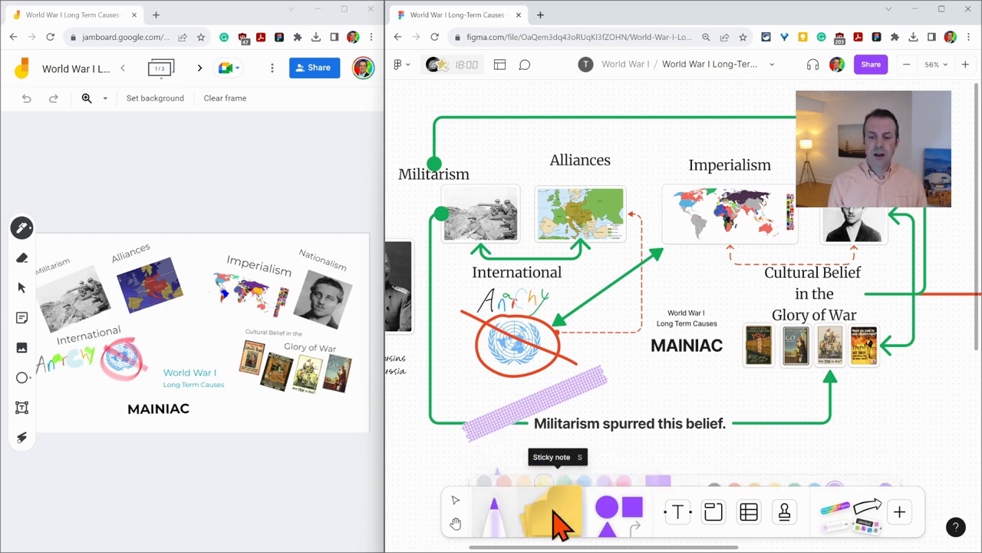
left_click(614, 526)
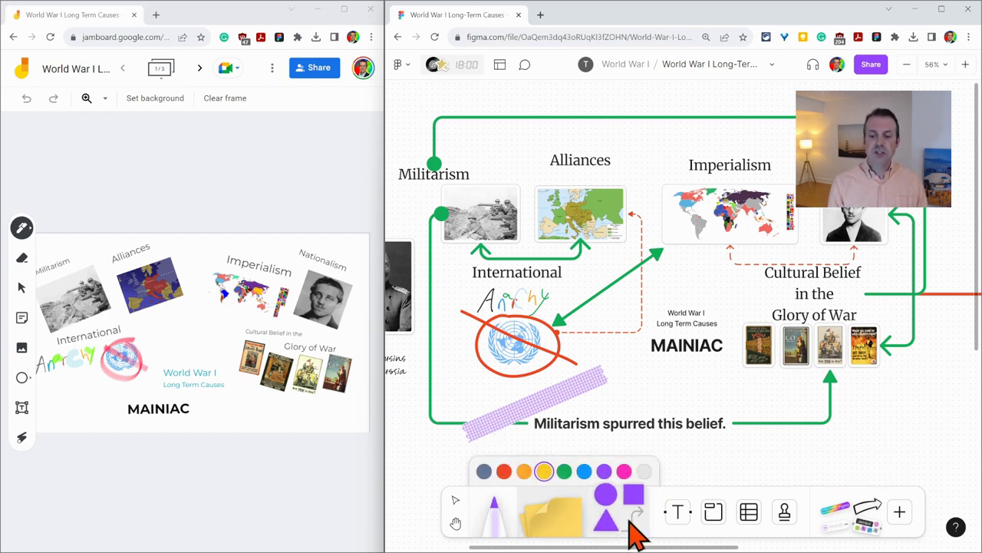
left_click(631, 529)
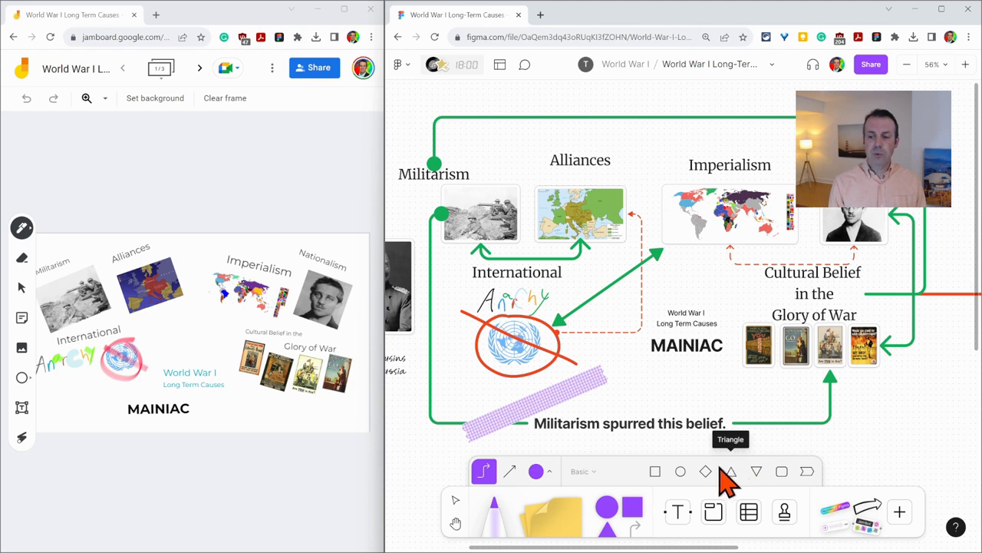
left_click(583, 471)
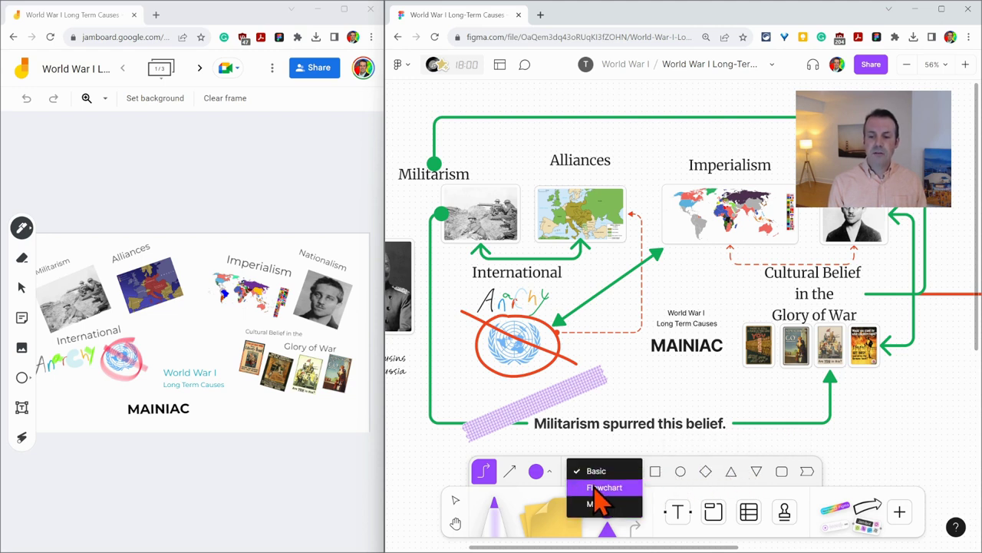
left_click(603, 489)
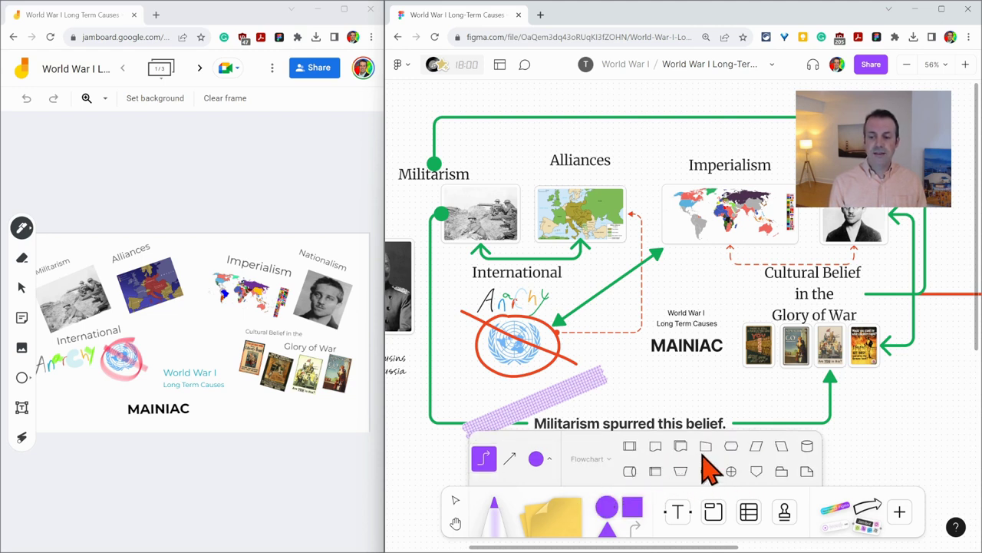
left_click(607, 460)
left_click(606, 482)
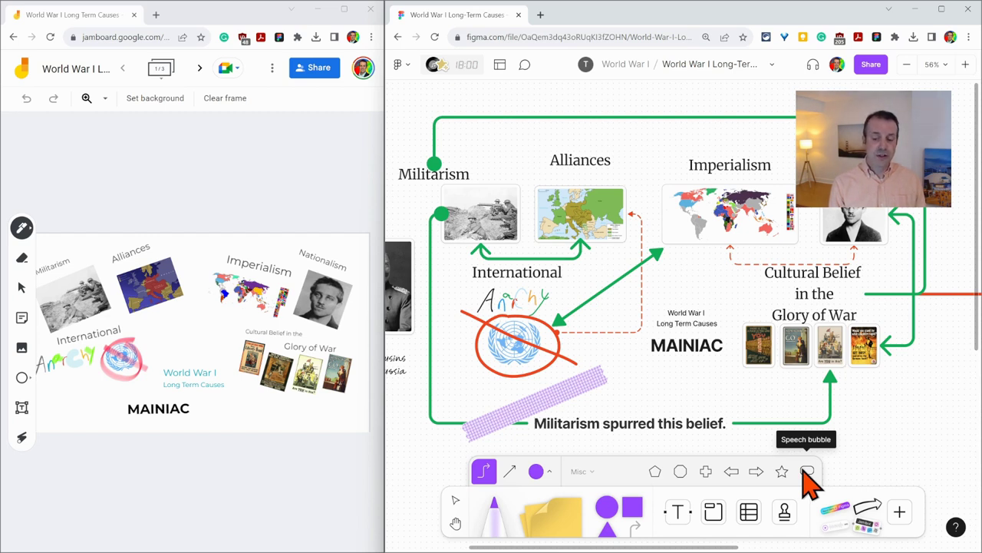
Step: Draw a straight grey arrow line above the Militarism caption
left_click(510, 470)
left_click_drag(619, 394, 796, 394)
left_click(485, 471)
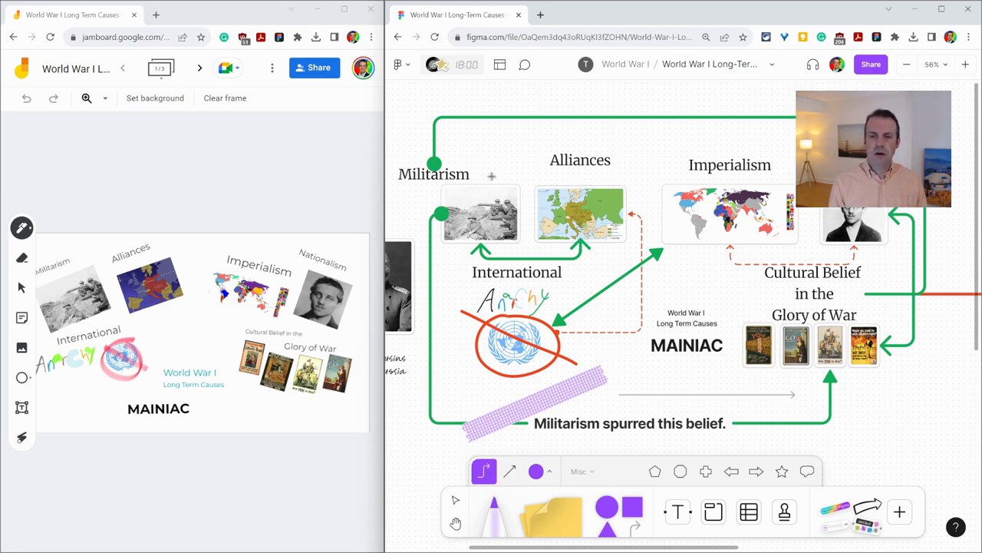
Step: Drag the purple washi tape lower, clear of the 'Militarism spurred this belief.' caption
left_click(456, 507)
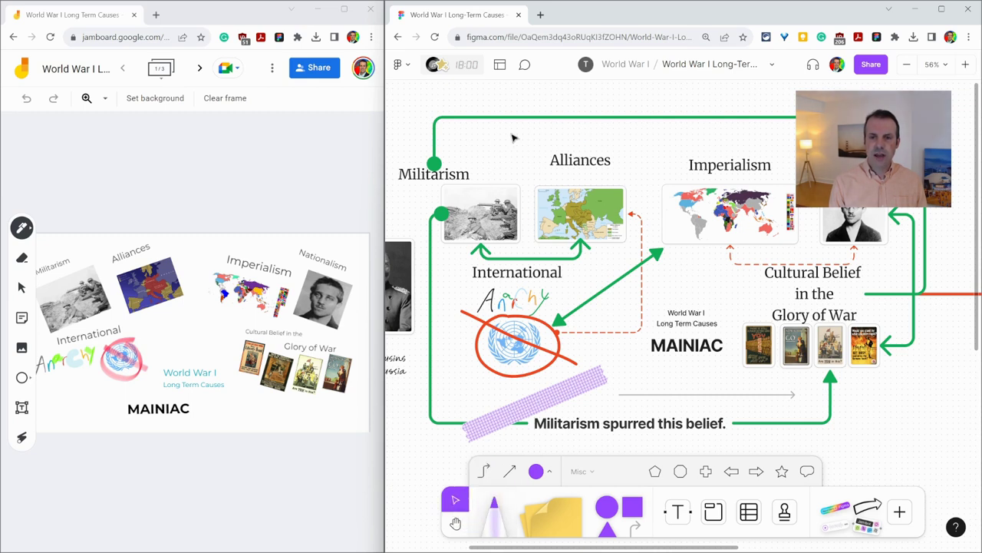
left_click(523, 118)
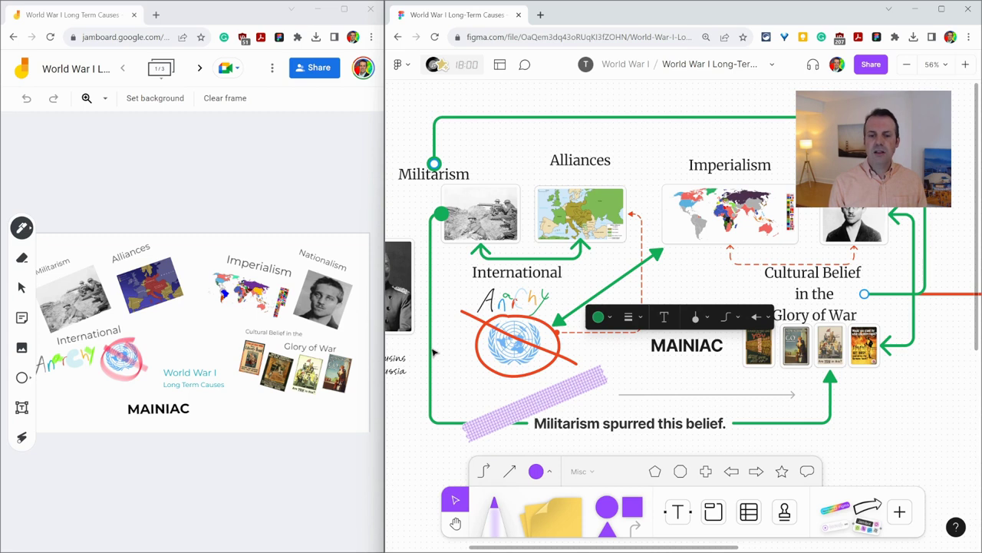
left_click(431, 352)
left_click_drag(535, 409, 500, 488)
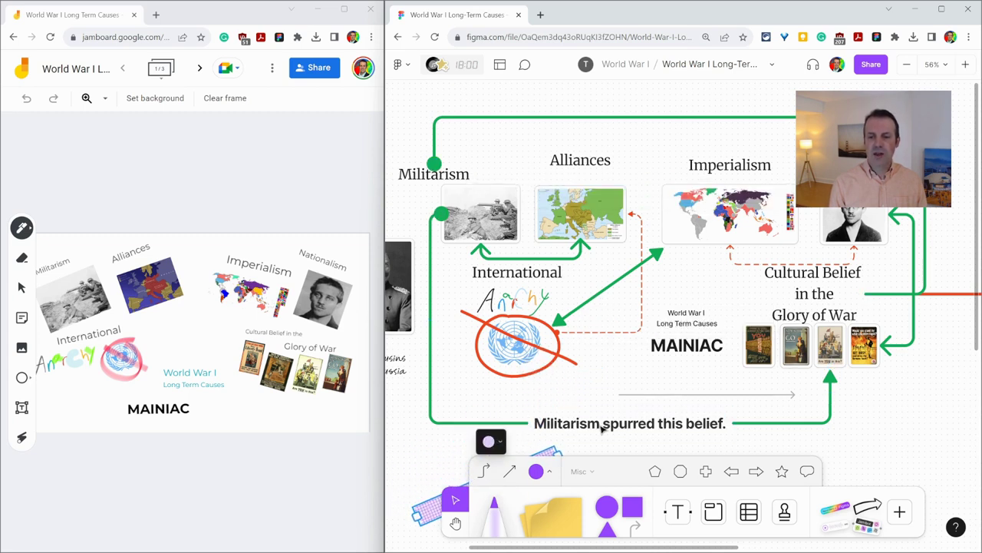
left_click(603, 430)
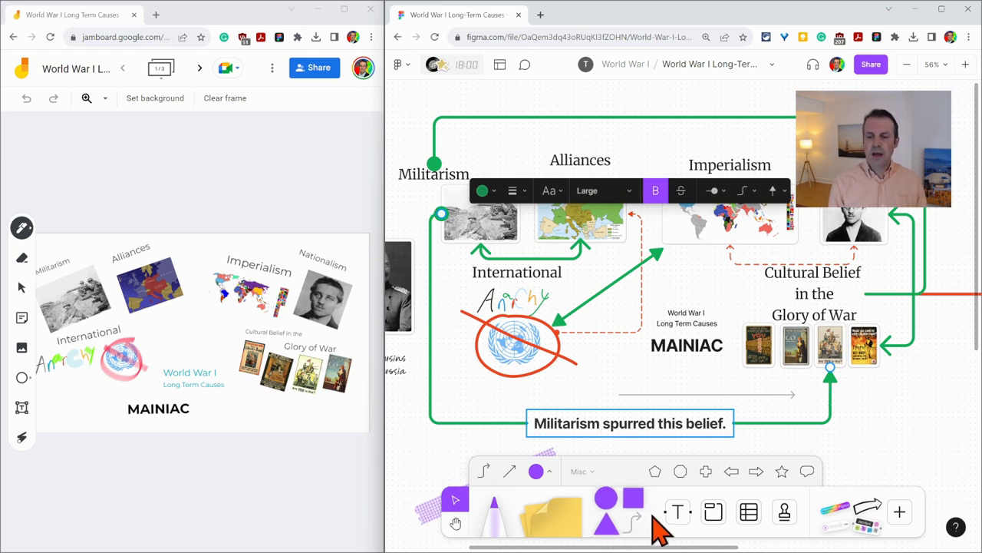
Step: Draw Section 1 beside the washi tape, enlarge it slightly, and hide its contents
left_click(678, 513)
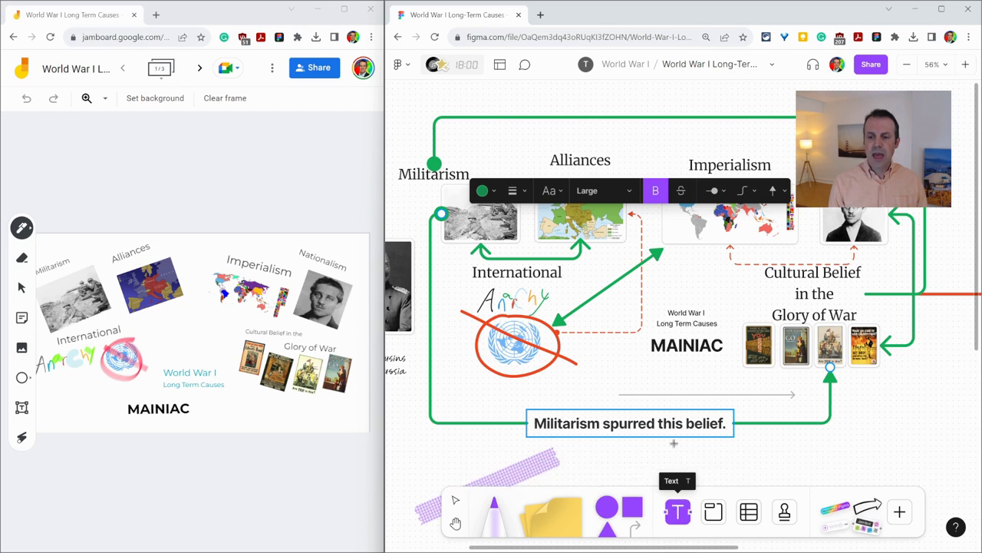
scroll(695, 488, "down", 2)
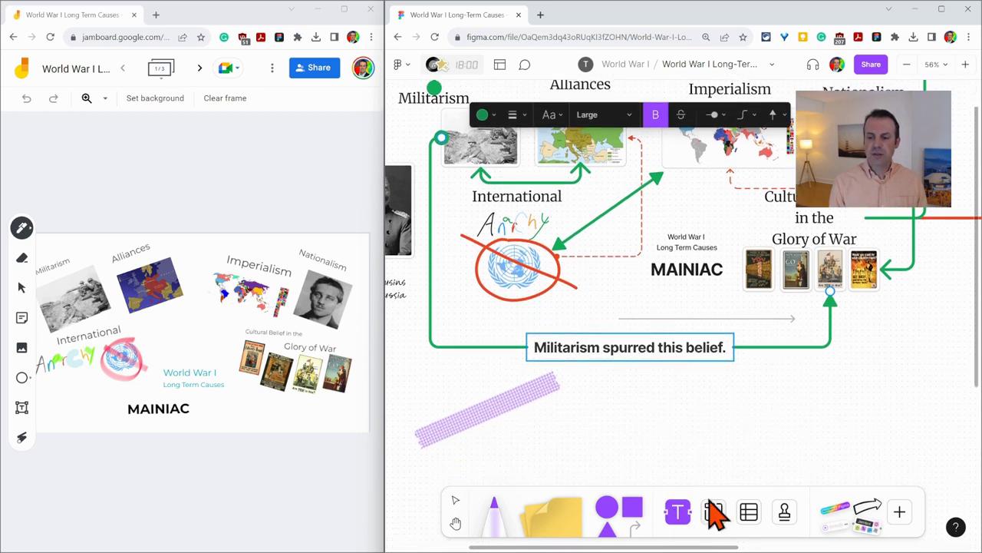
left_click(715, 513)
left_click_drag(624, 392, 759, 454)
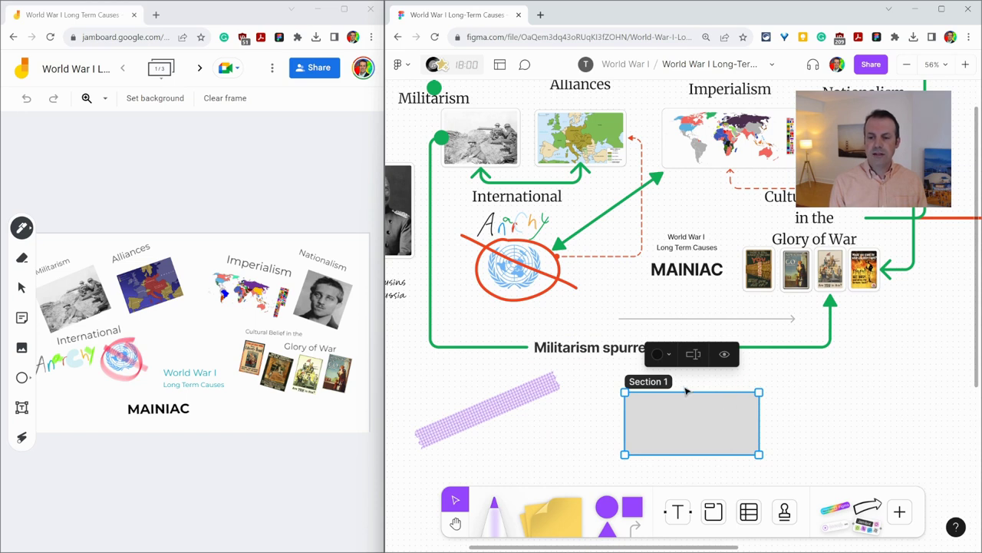
left_click_drag(759, 454, 772, 465)
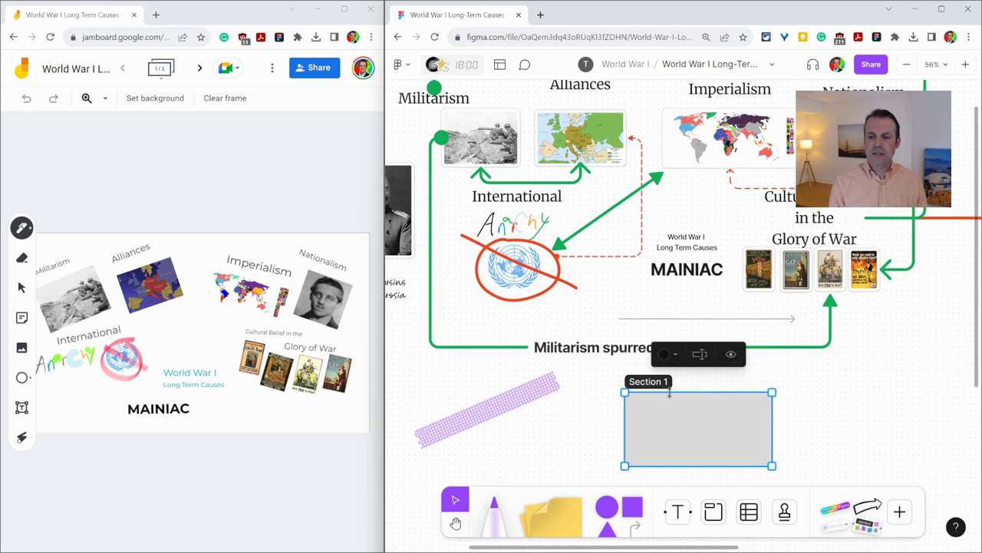
left_click(731, 355)
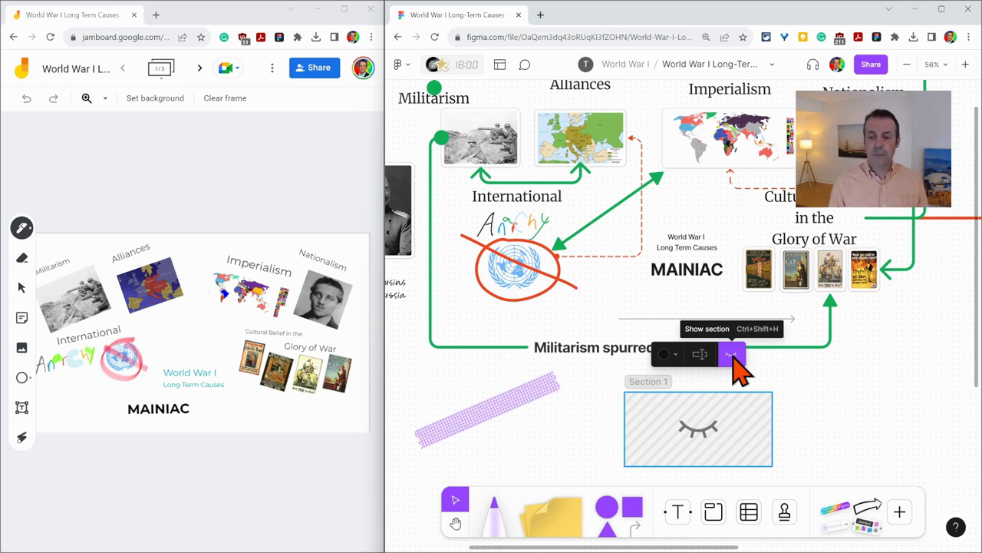
Step: Place a green thumbs-up stamp just below the MAINIAC title
left_click(748, 512)
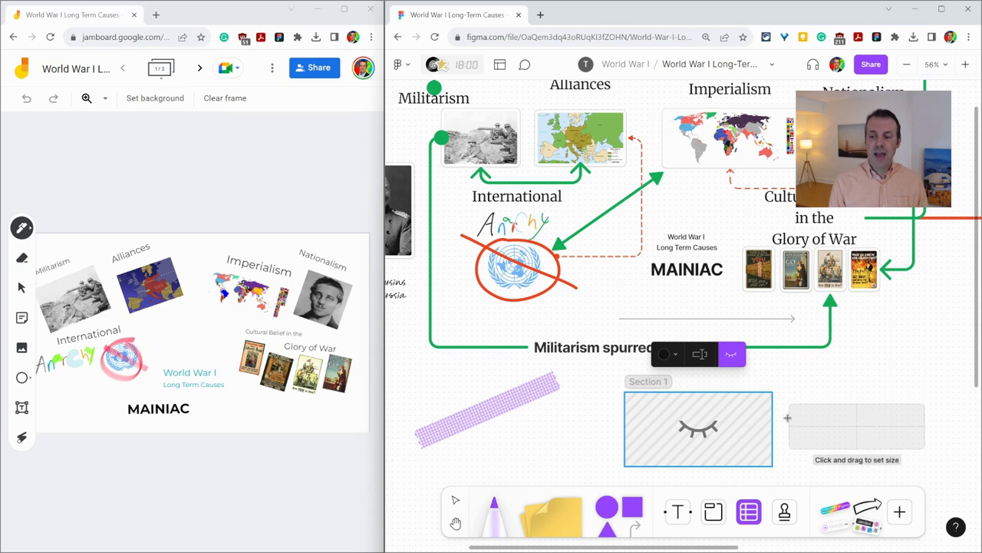
left_click(784, 514)
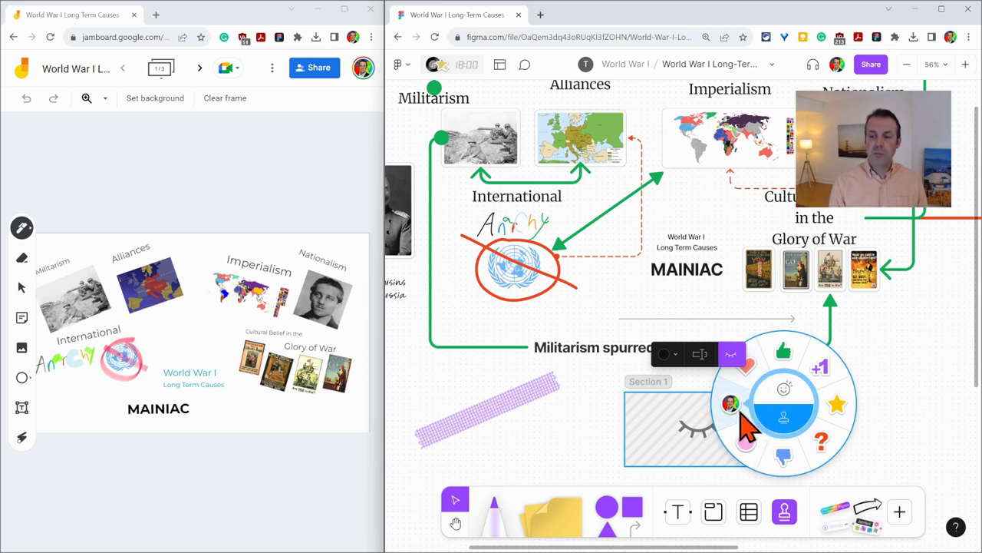
left_click(782, 352)
left_click(646, 292)
Step: Send a fire emoji reaction from the emoji ring
left_click(786, 512)
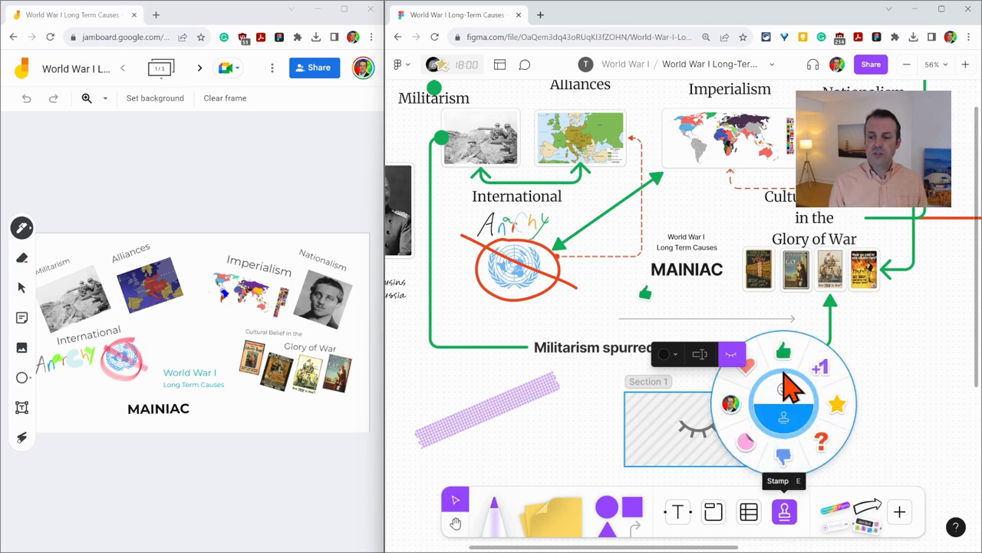
mouse_move(785, 393)
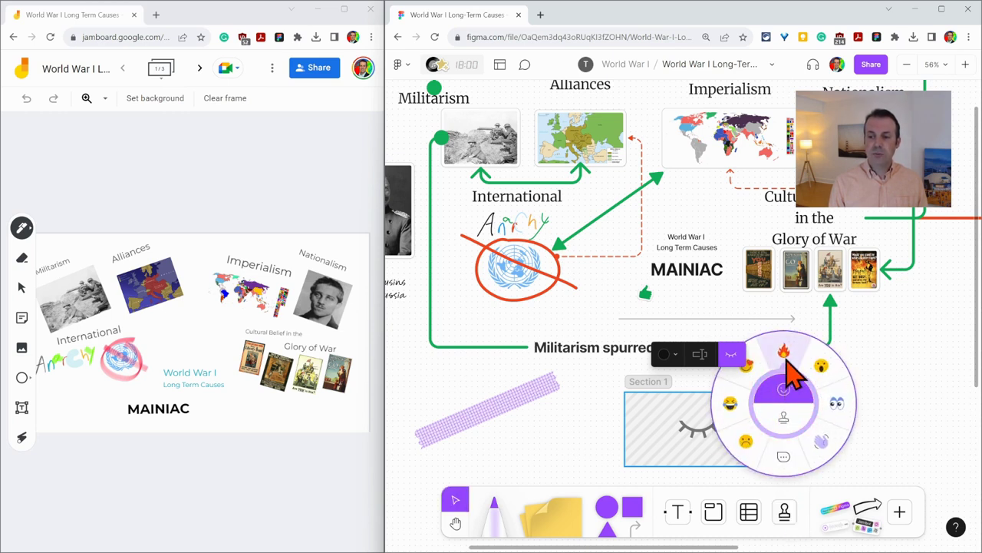
left_click(786, 355)
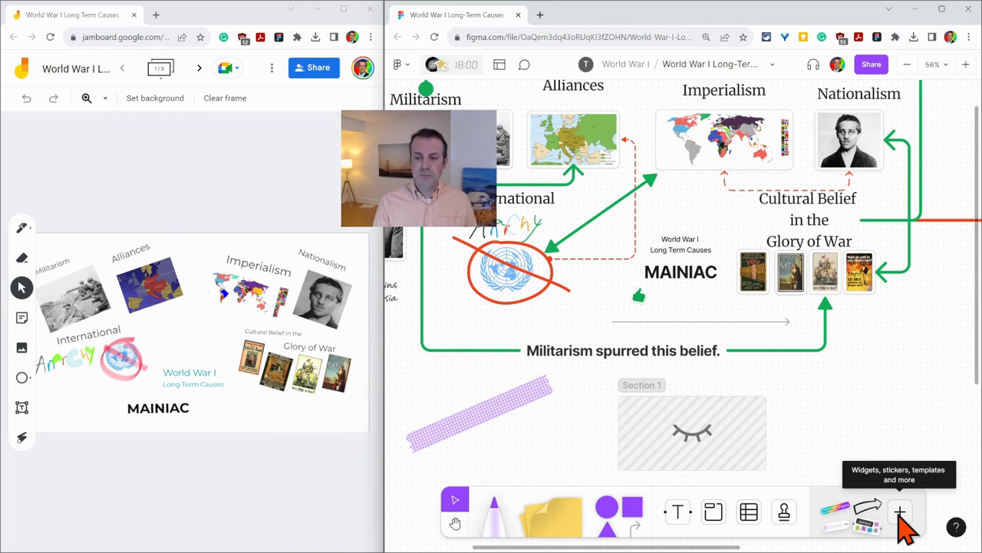
left_click(900, 512)
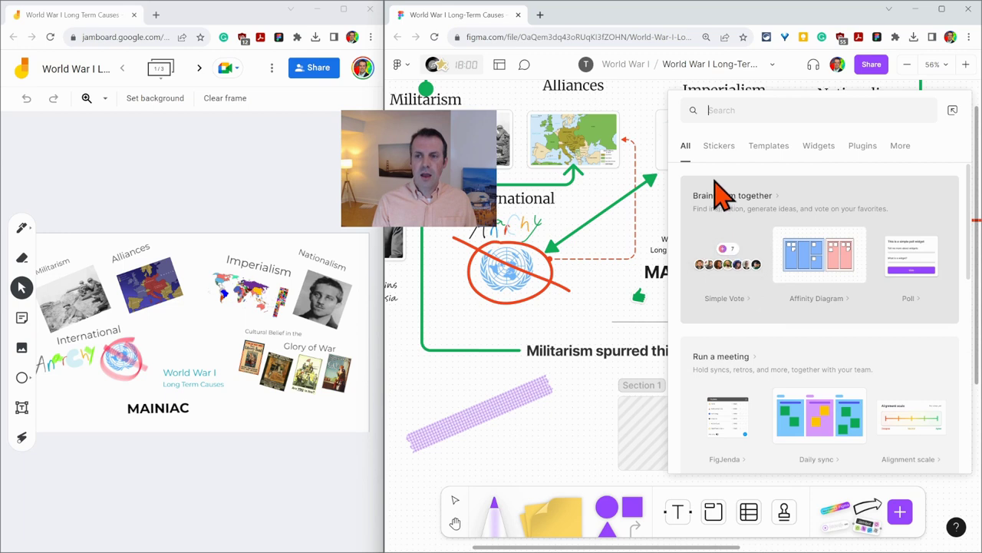
left_click(719, 146)
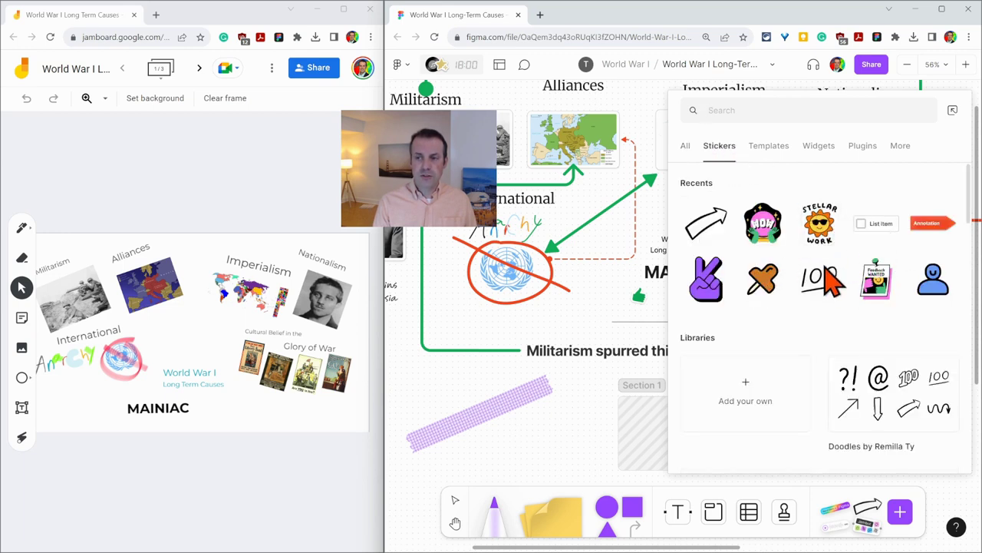
left_click(777, 146)
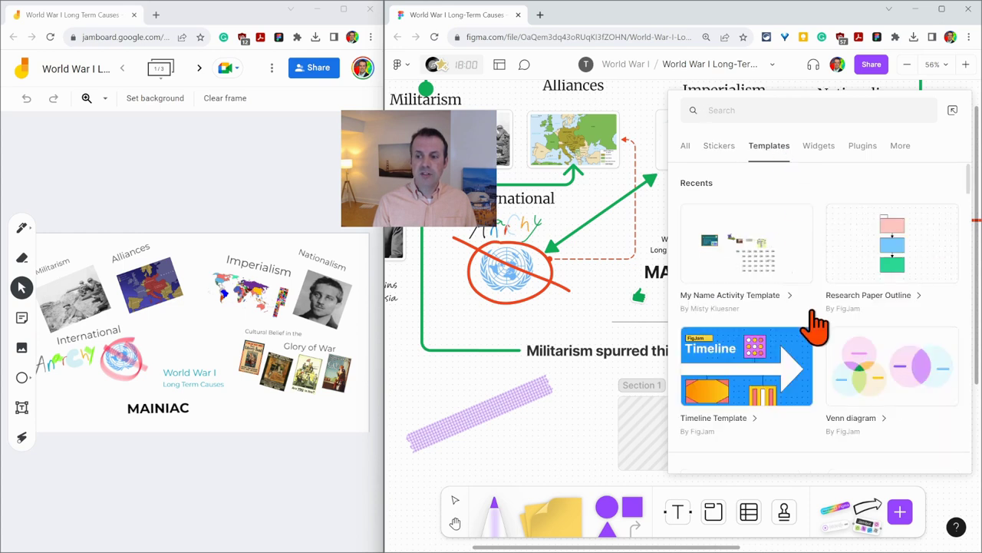
scroll(825, 353, "down", 5)
scroll(821, 353, "up", 5)
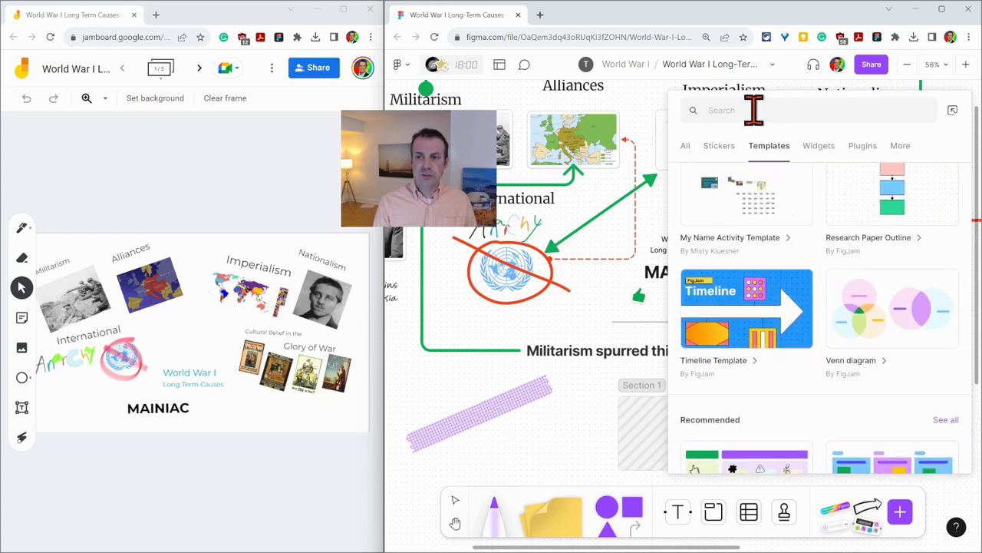
left_click(821, 150)
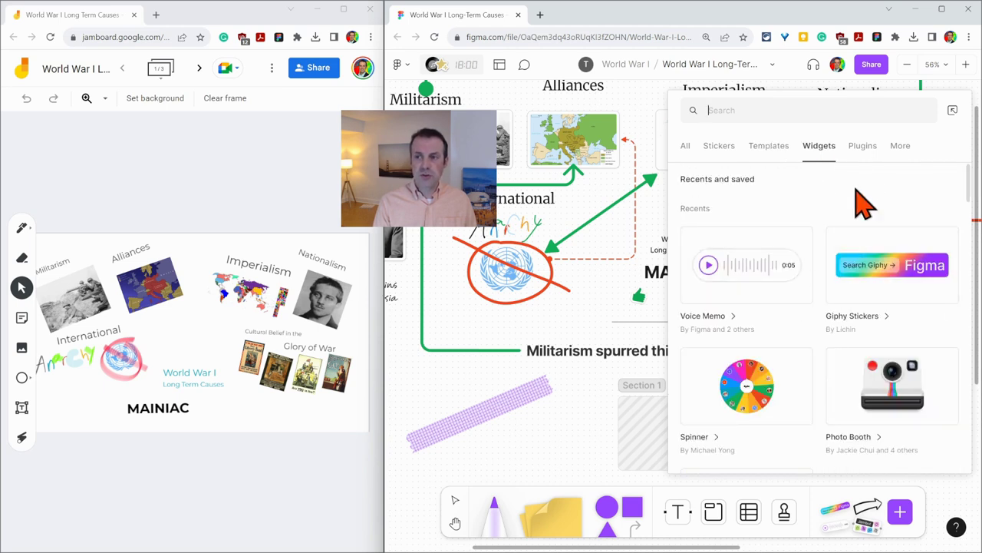
left_click(861, 150)
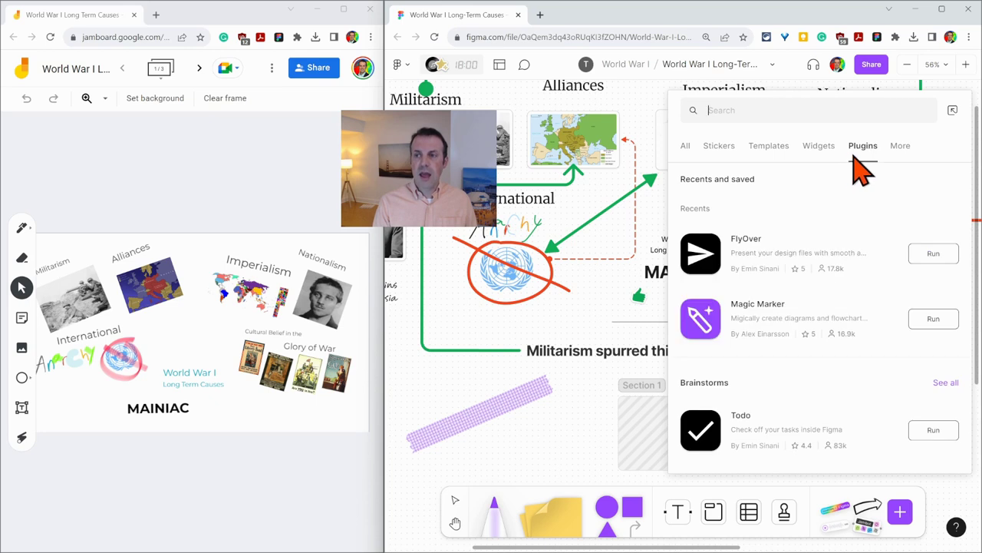
left_click(899, 148)
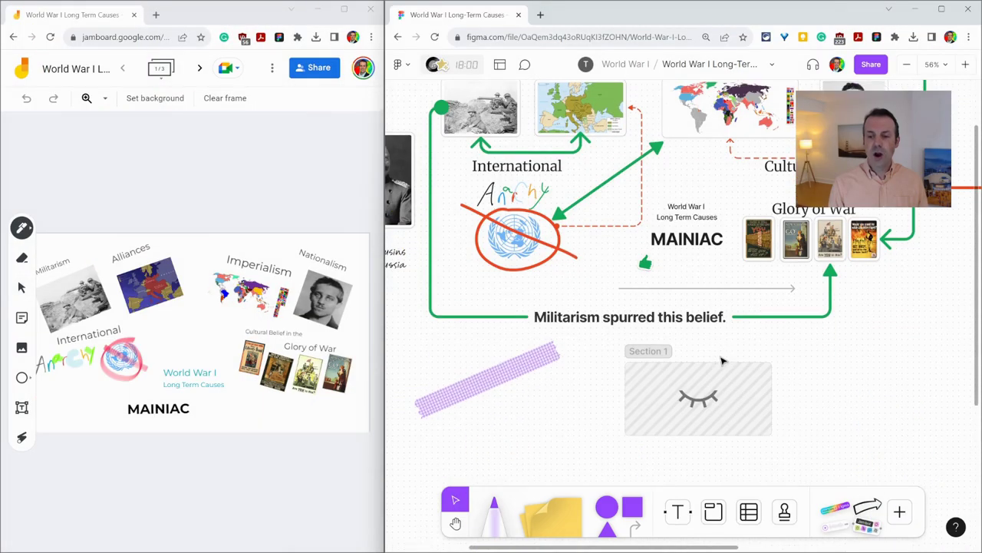
Step: Scroll down to the Get Started, Templates and Try Out FigJam resource links
scroll(722, 359, "down", 5)
scroll(721, 358, "down", 2)
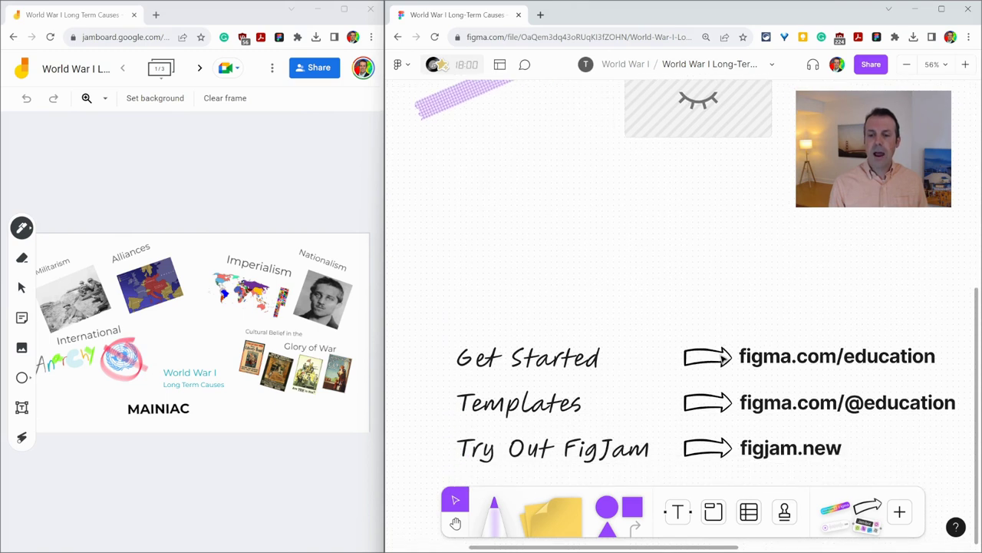
scroll(723, 358, "down", 1)
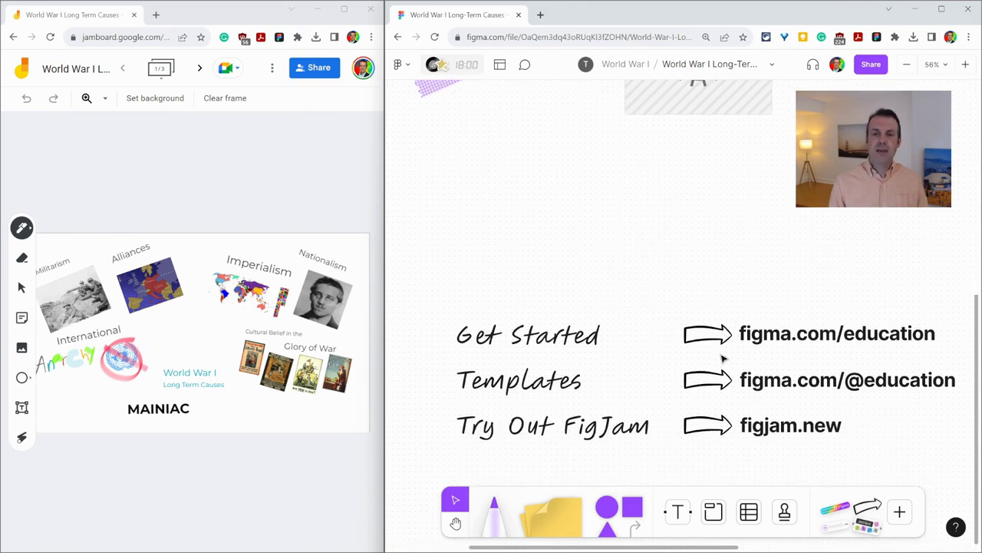